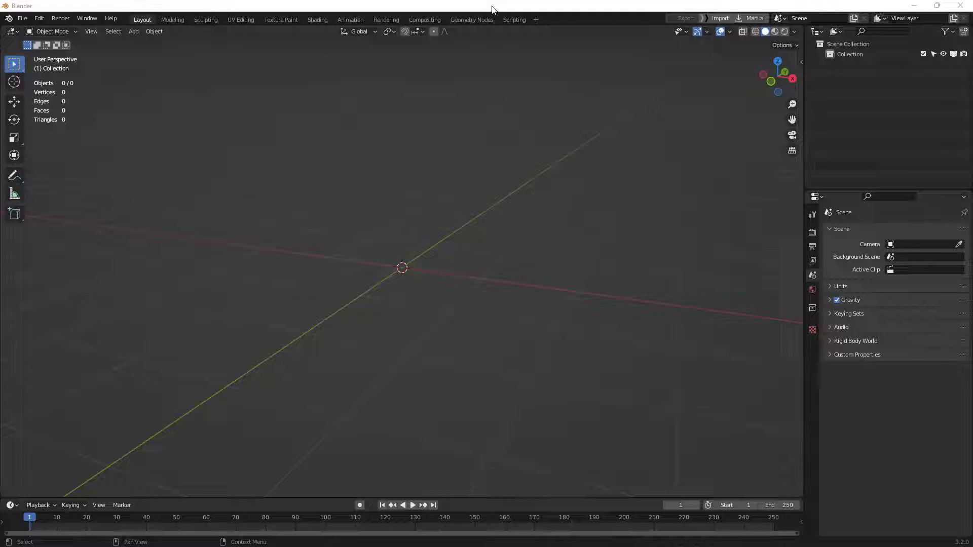
Add a Monkey mesh (Suzanne) at the origin and orbit to view it head-on.
click(134, 32)
mouse_move(153, 44)
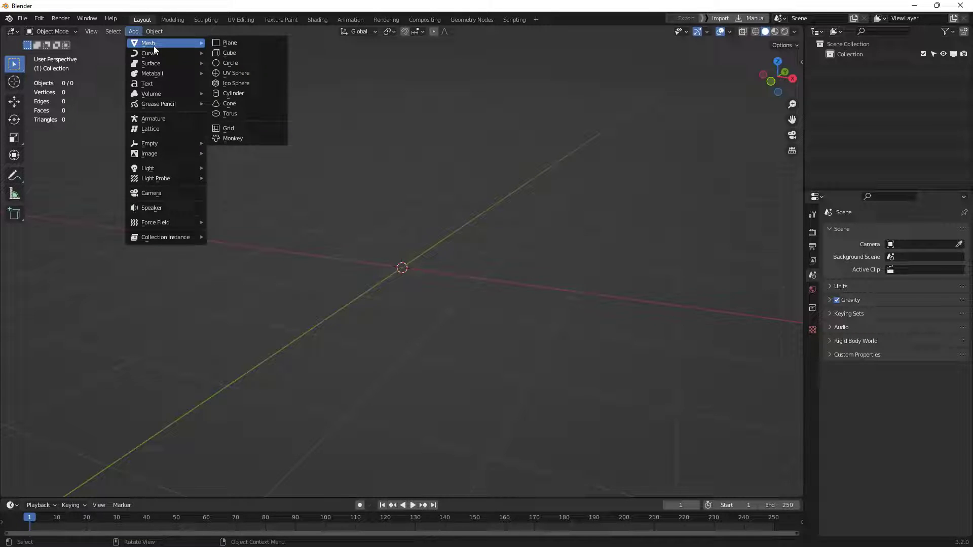
click(241, 137)
click(427, 226)
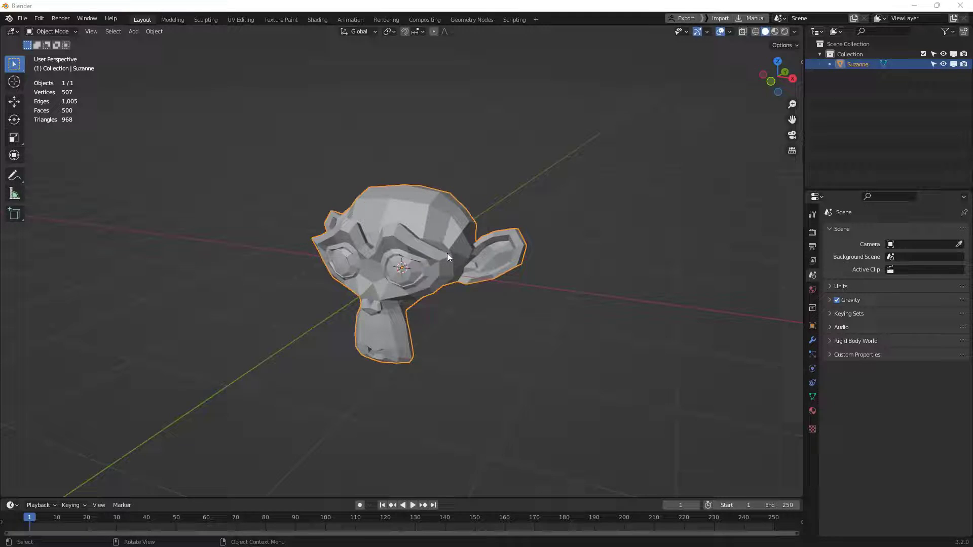
middle_drag(464, 278, 514, 274)
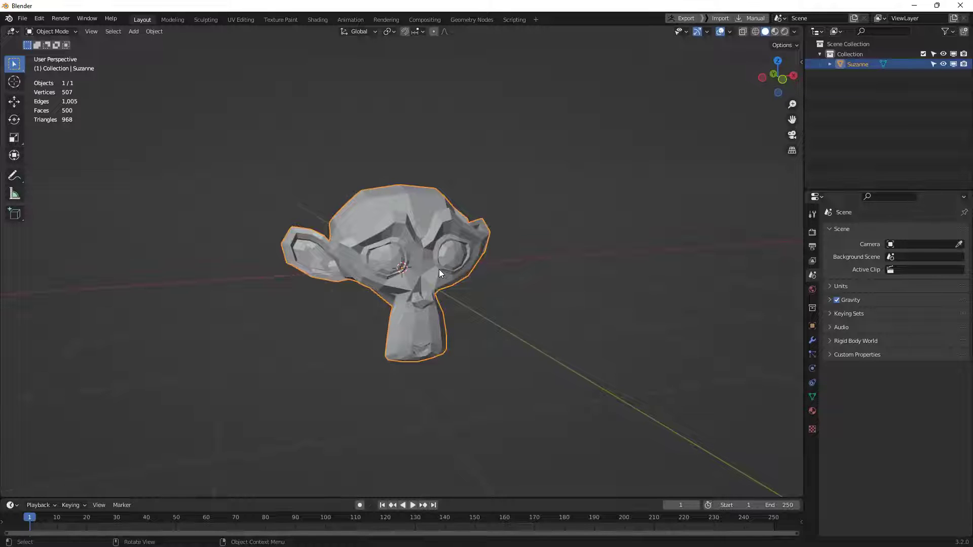
Start an FBX export from the File menu with the file name suzanne.fbx.
click(22, 19)
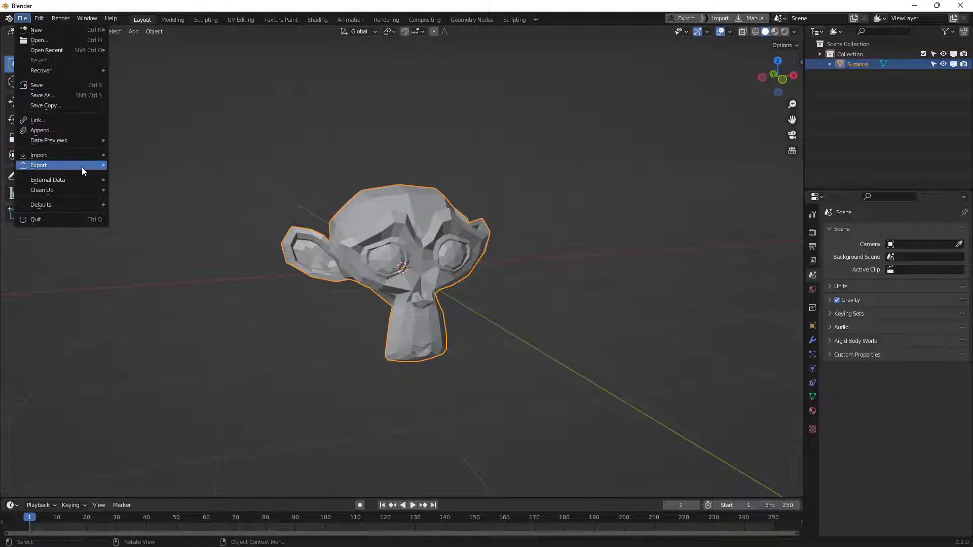
mouse_move(82, 167)
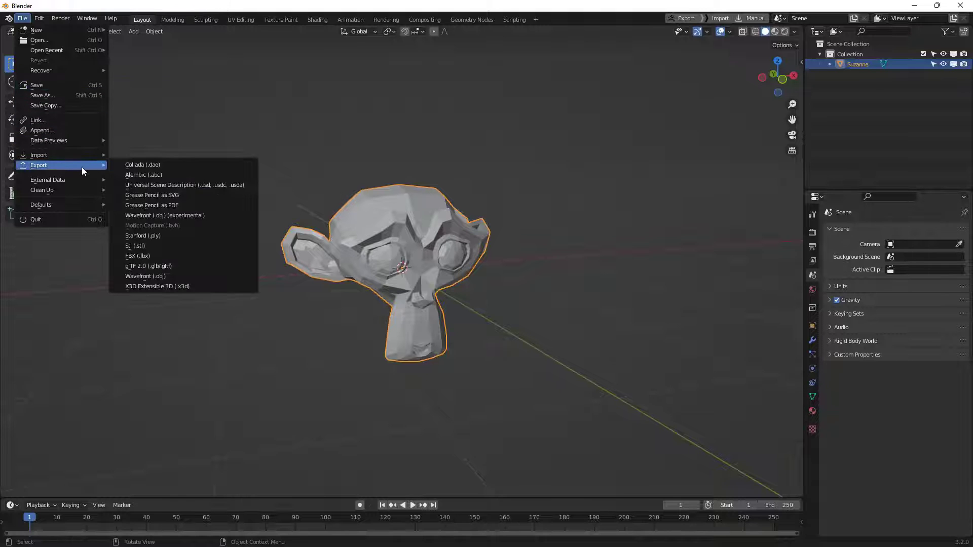
click(192, 256)
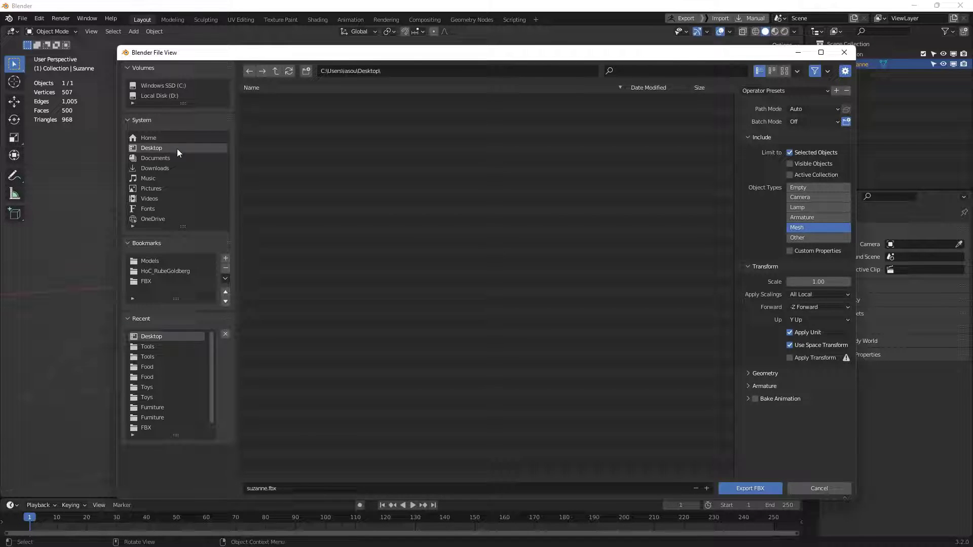
click(287, 487)
Restore the FBX operator defaults, then widen the settings panel and reposition the dialog.
click(821, 91)
click(821, 90)
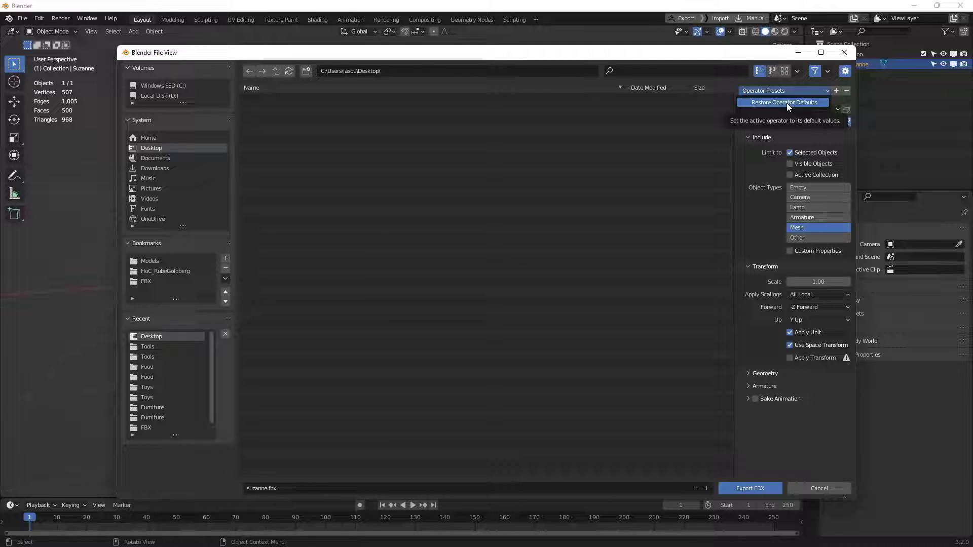
click(786, 102)
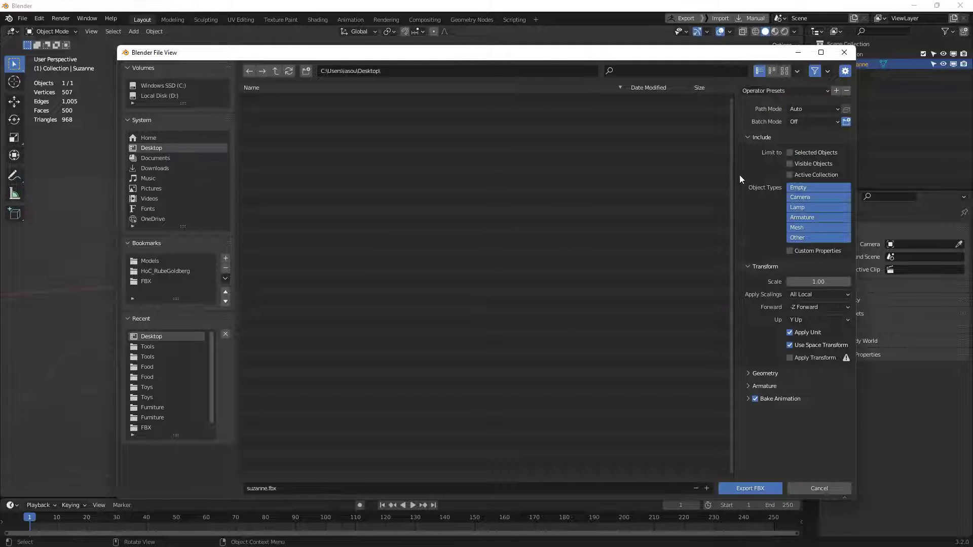
drag(730, 204, 638, 211)
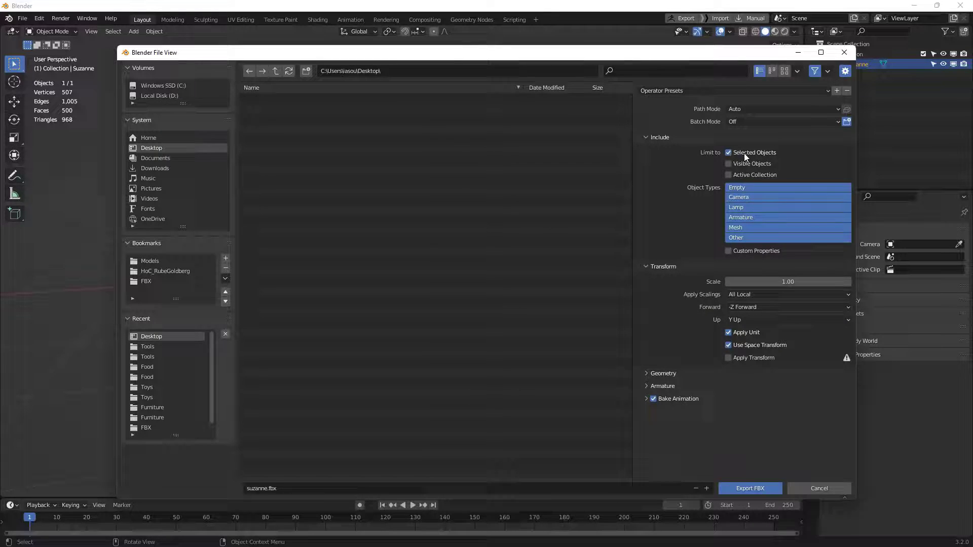
drag(709, 56, 669, 92)
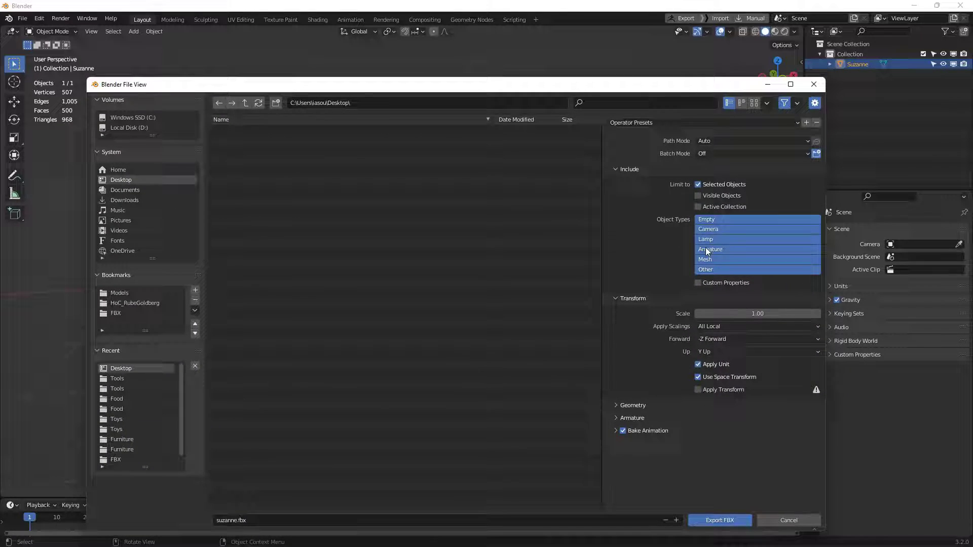
Limit FBX object types to Mesh, set Geometry smoothing to Face, and disable Bake Animation.
click(716, 257)
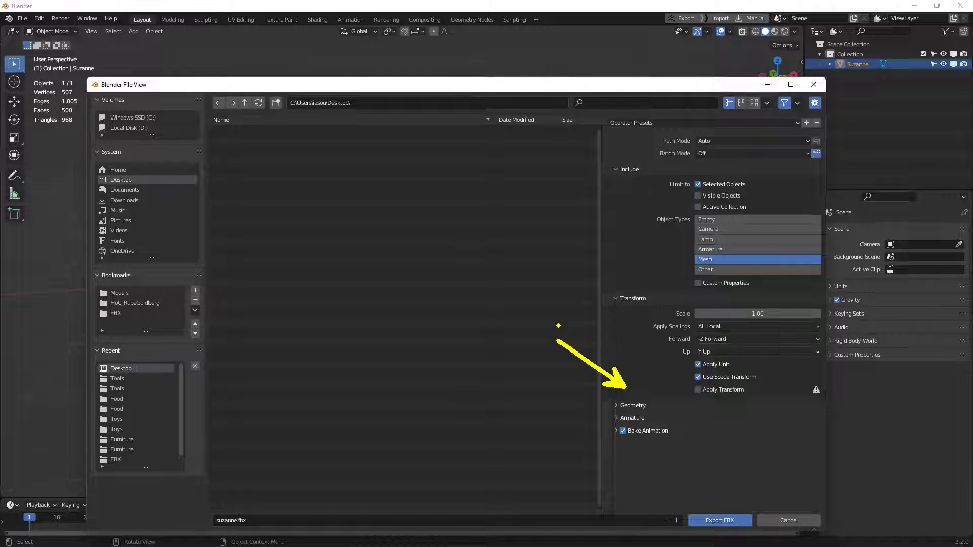
click(624, 410)
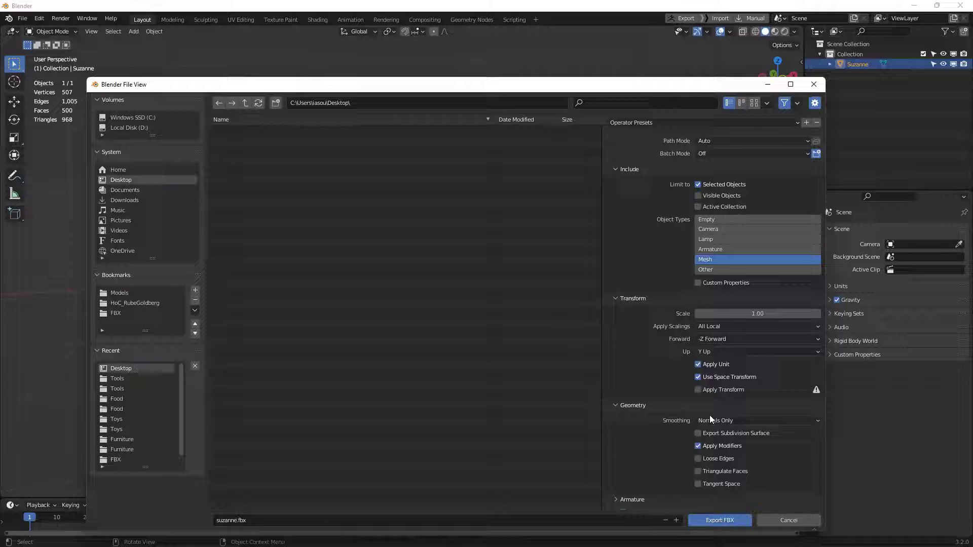
click(747, 421)
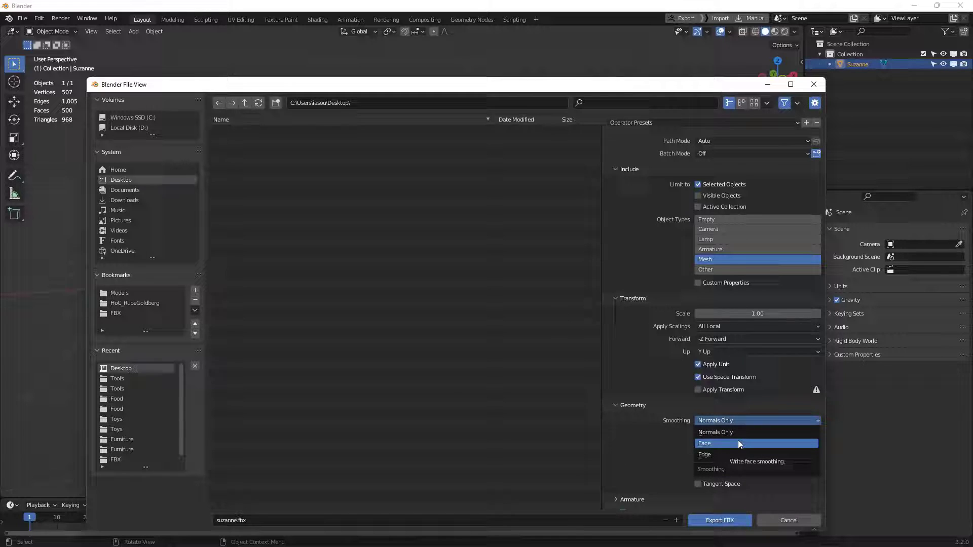
click(738, 443)
scroll(665, 443, down, 1)
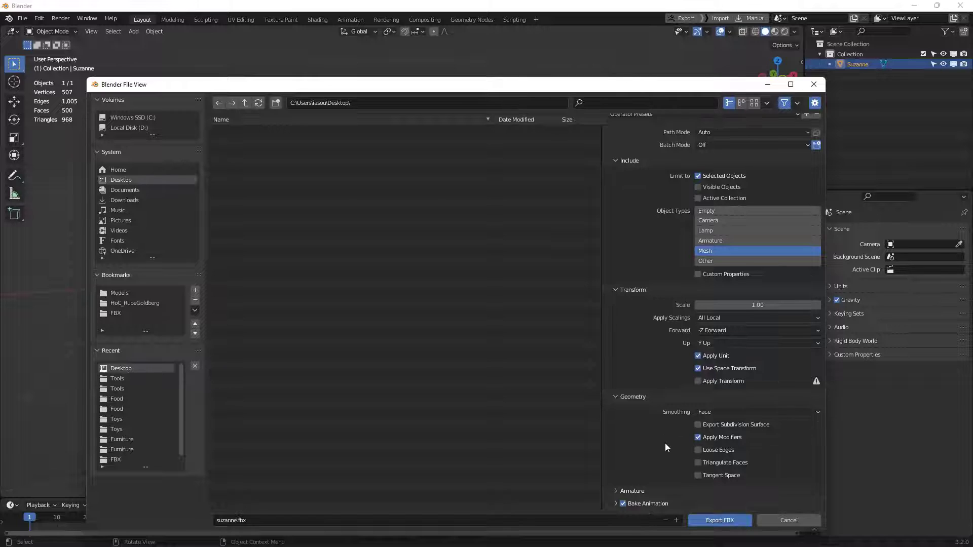
click(622, 502)
scroll(679, 467, up, 1)
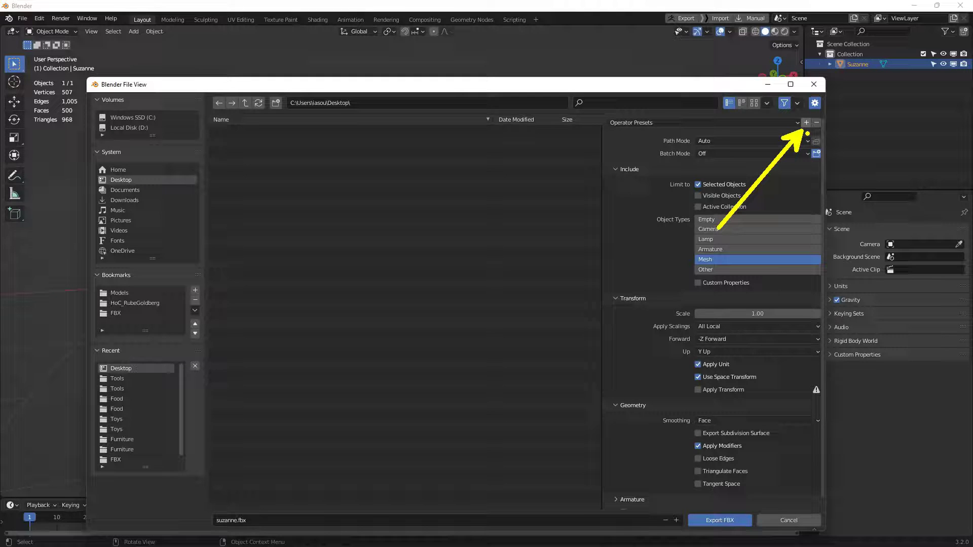
Save the current FBX export settings as a new preset named 'UnrealExport'.
click(806, 123)
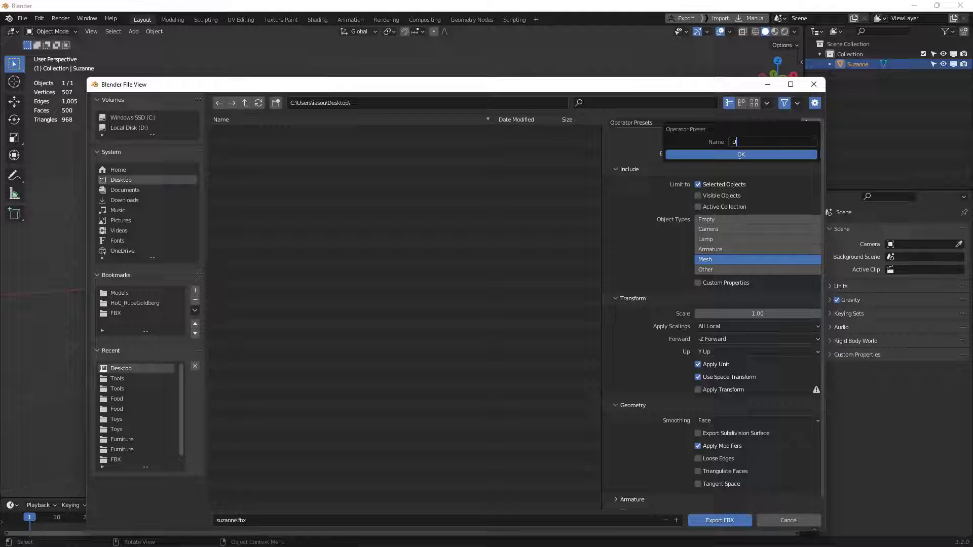
text(UnrealExport)
click(766, 153)
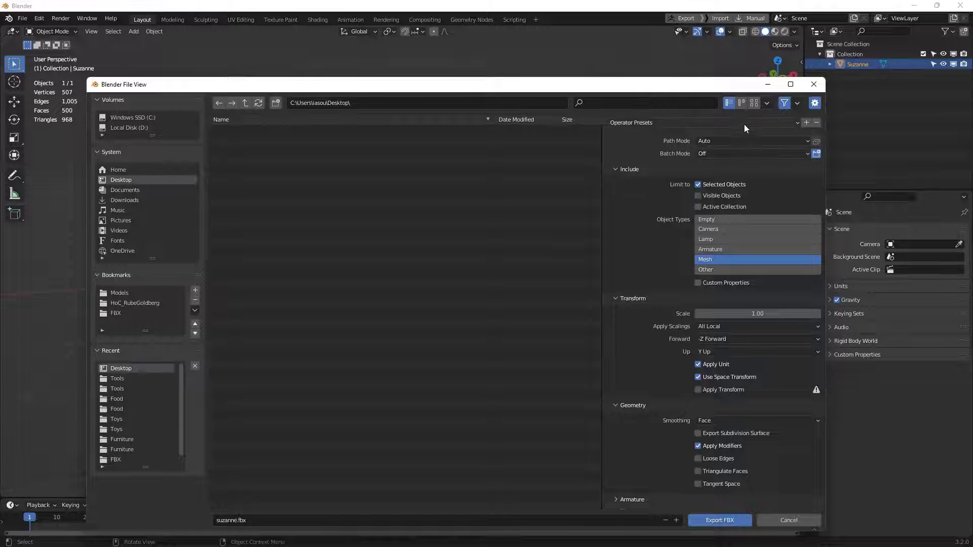
Apply the UnrealExport preset and export the mesh as suzanne.fbx.
click(651, 122)
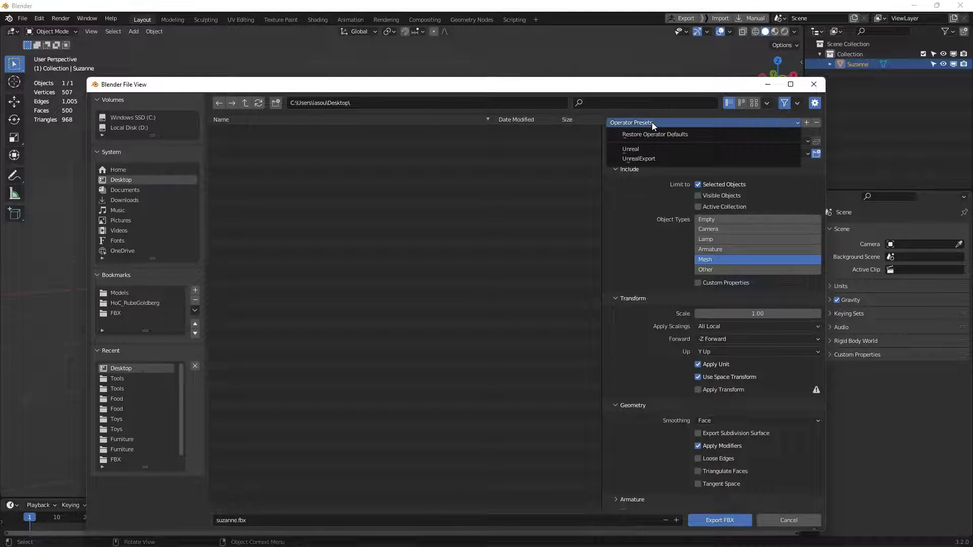
click(654, 159)
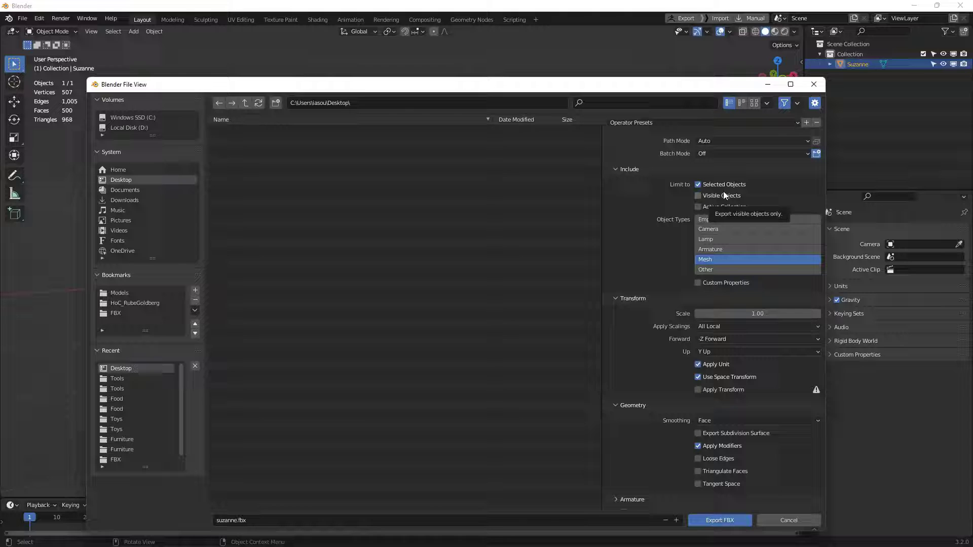
click(719, 521)
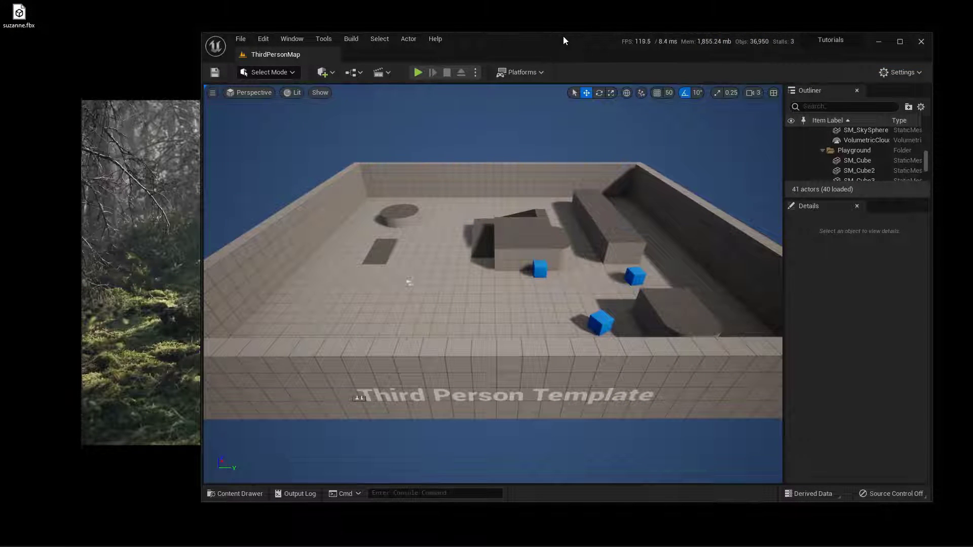
Move the Unreal editor aside and drag suzanne.fbx from the desktop into the Content Drawer.
mouse_move(564, 36)
mouse_down()
mouse_move(552, 53)
mouse_move(560, 29)
mouse_move(537, 36)
mouse_move(549, 38)
mouse_move(550, 23)
mouse_up()
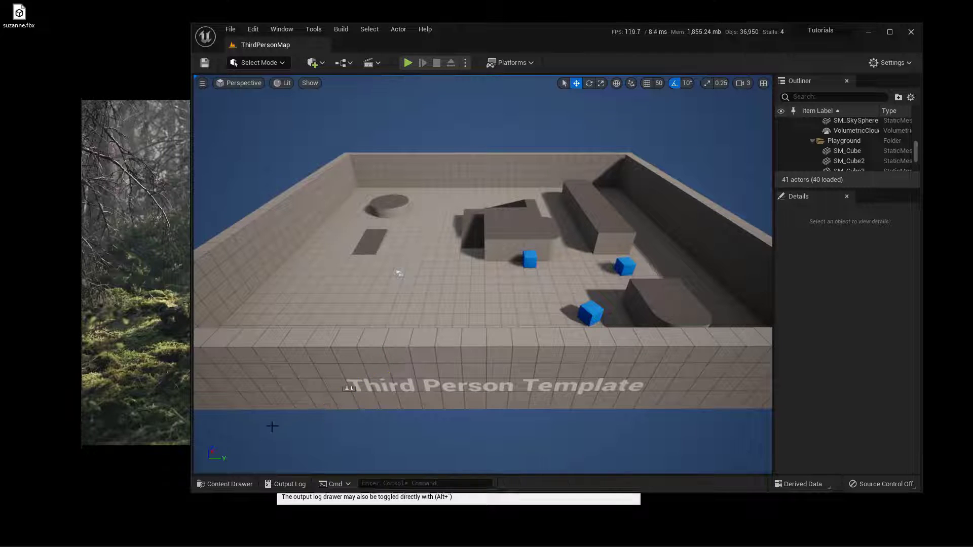
click(230, 485)
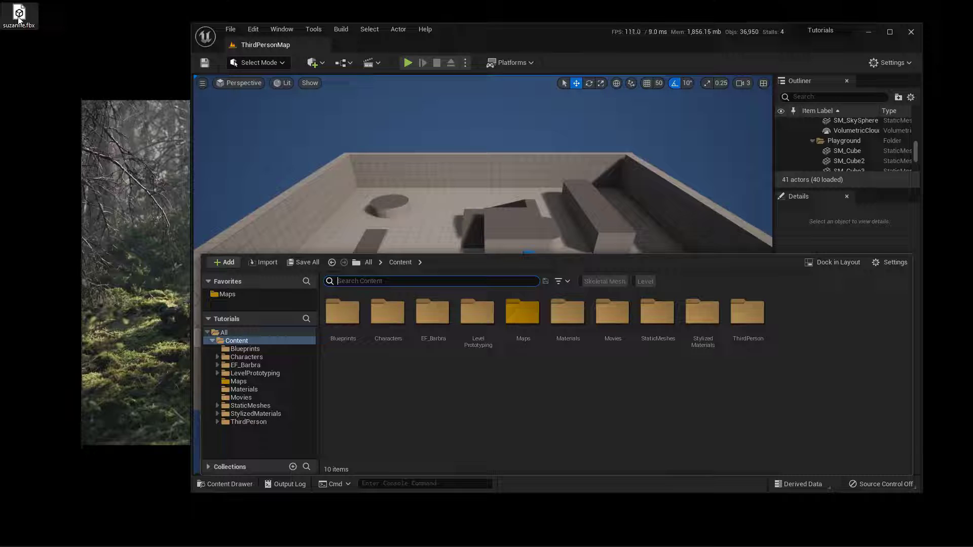
drag(19, 14, 574, 414)
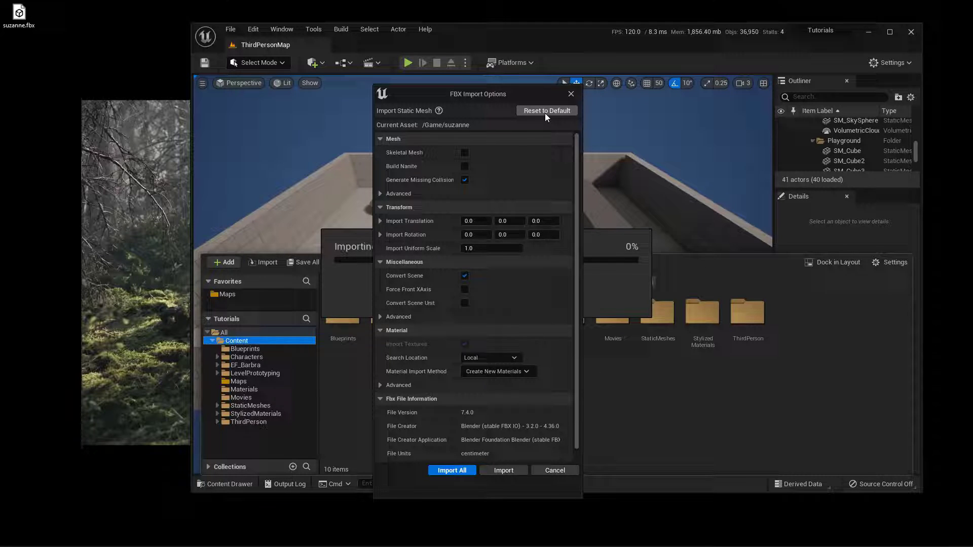
Set material Search Location to Do Not Search, toggle Generate Missing Collision, and import the static mesh.
click(508, 360)
click(503, 407)
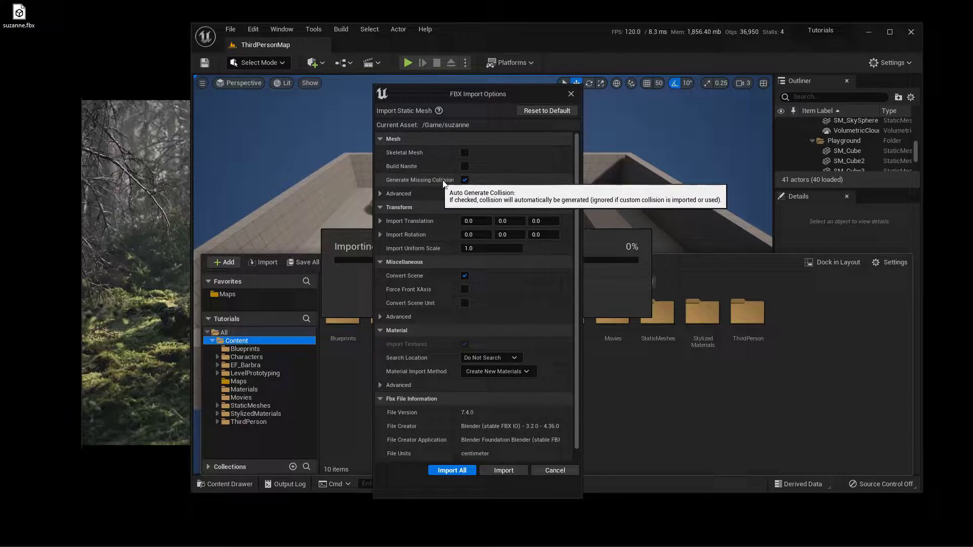
click(464, 180)
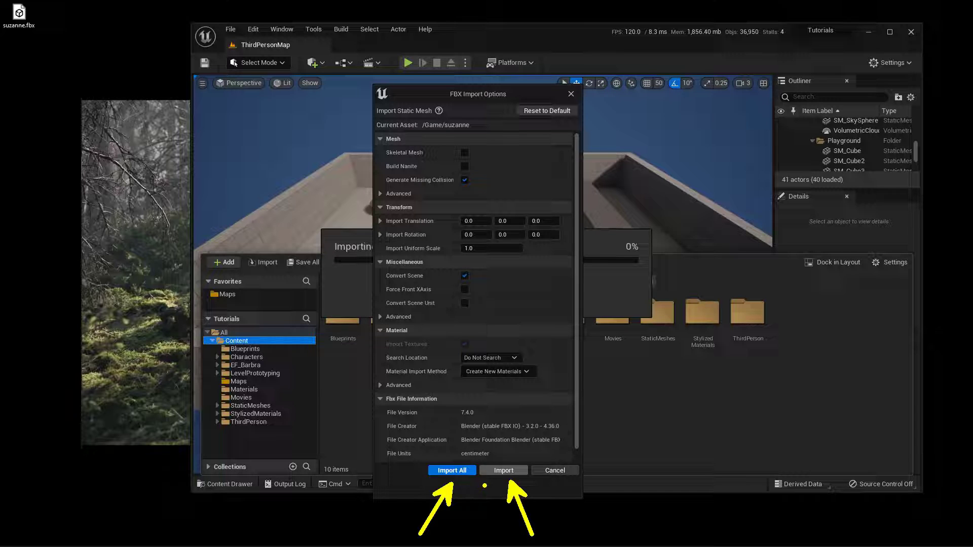
click(503, 470)
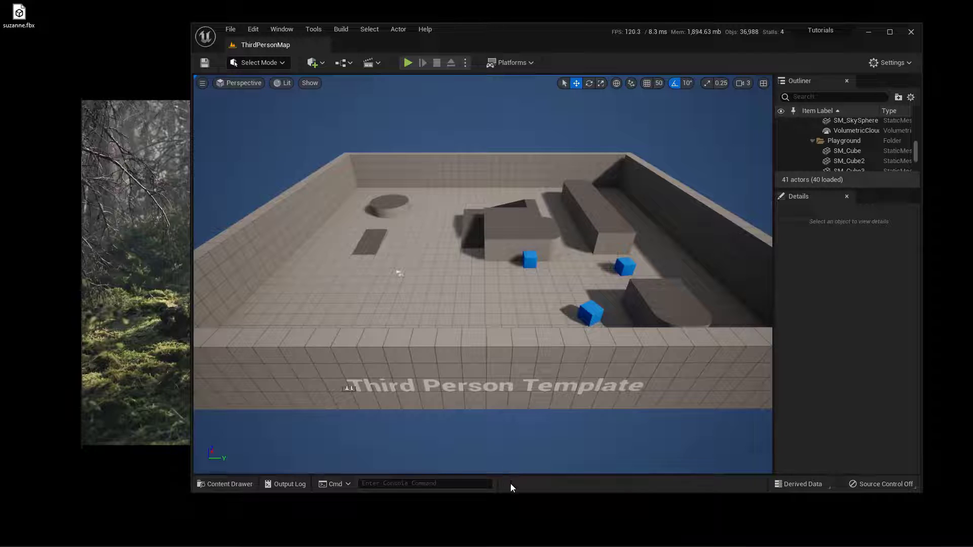
Drag suzanne from the Content Drawer into the level and frame the view on it.
click(234, 484)
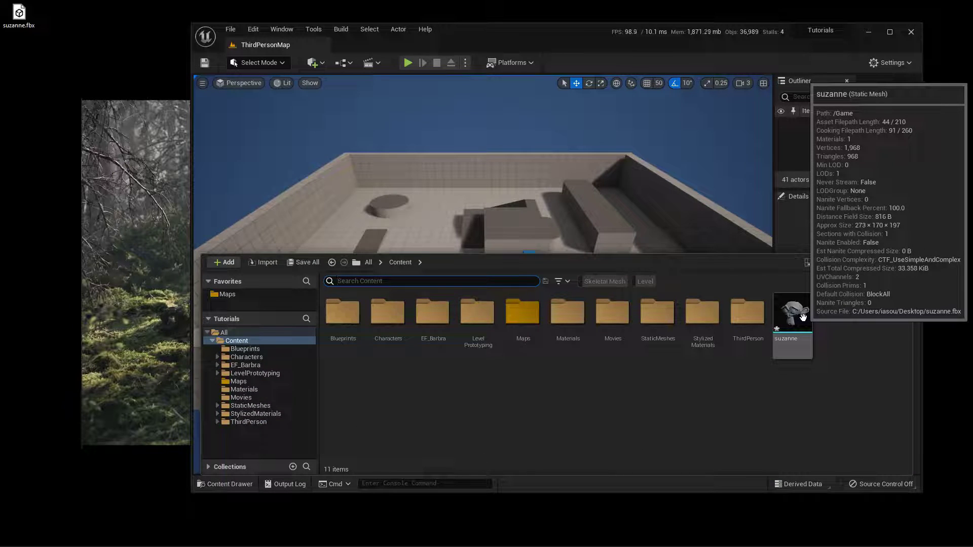
drag(803, 317, 431, 258)
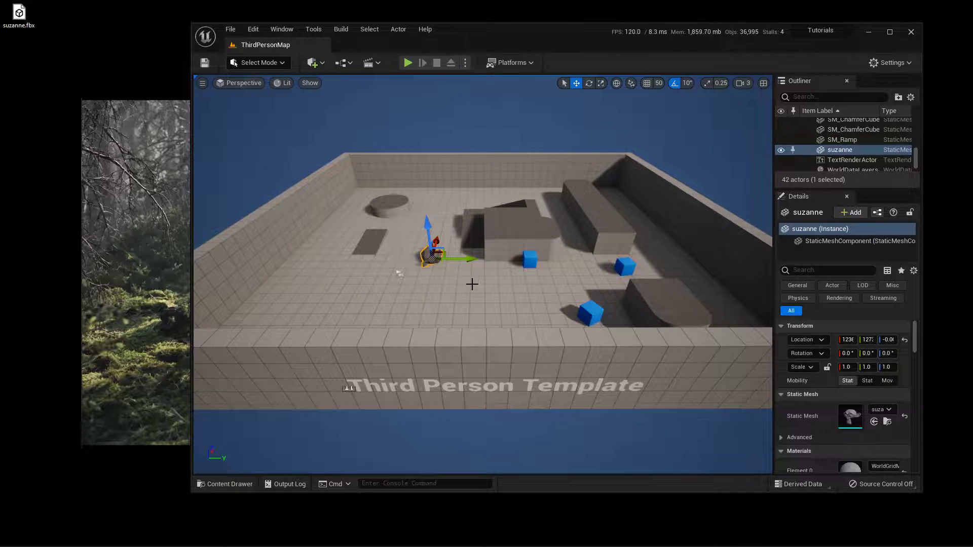
key(f)
alt+drag(472, 284, 345, 287)
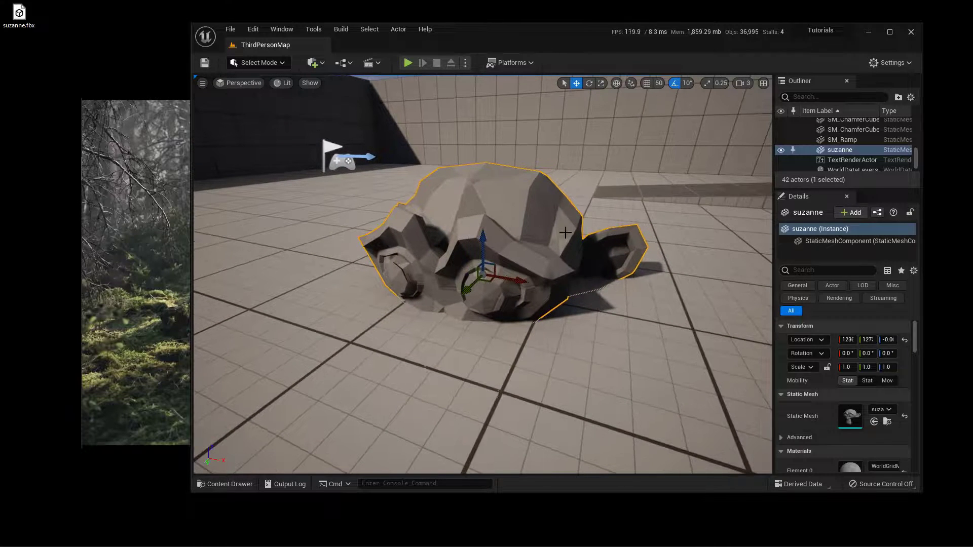
key(Escape)
Lift Suzanne to height 195, rotate it about -20°, and scale it to roughly 1.06, 1.0, 1.03.
click(527, 245)
scroll(514, 243, down, 5)
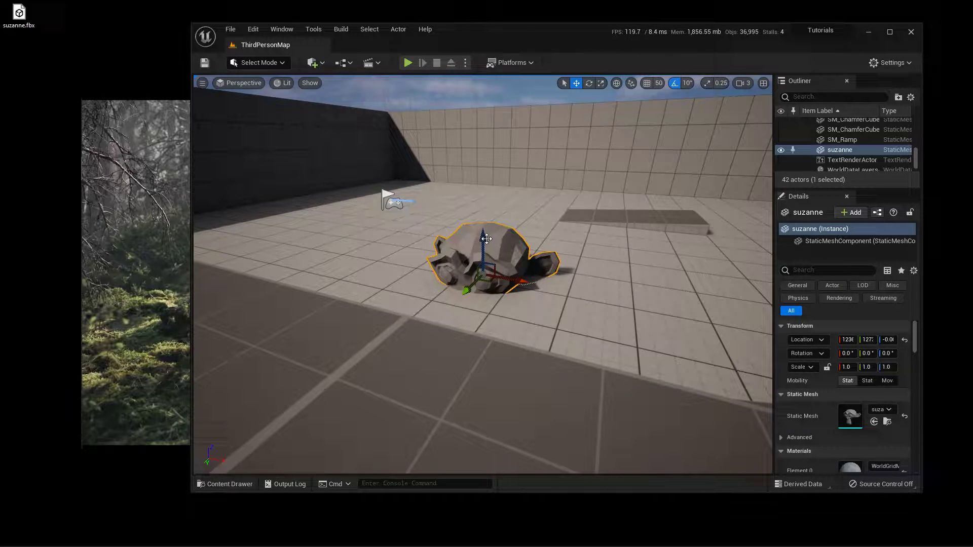
drag(481, 238, 477, 152)
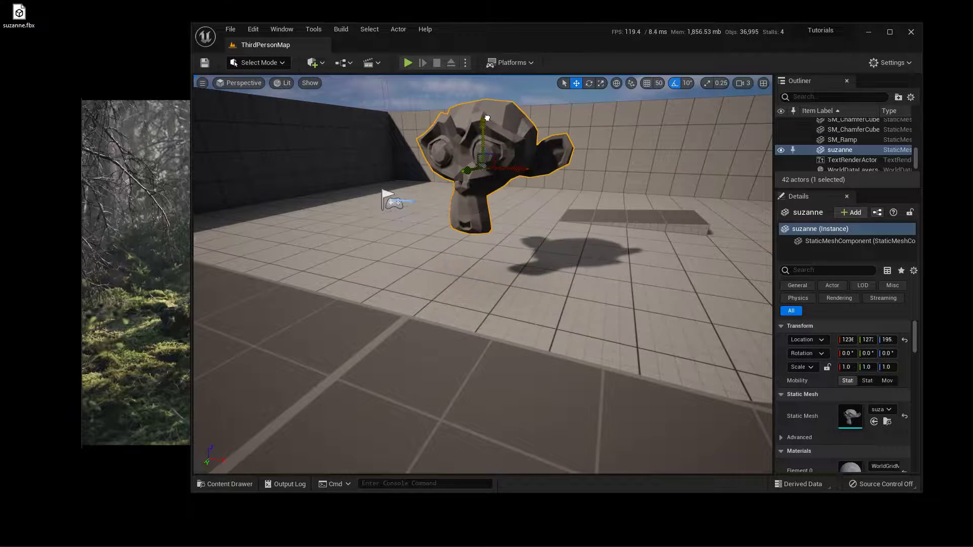
scroll(478, 152, up, 3)
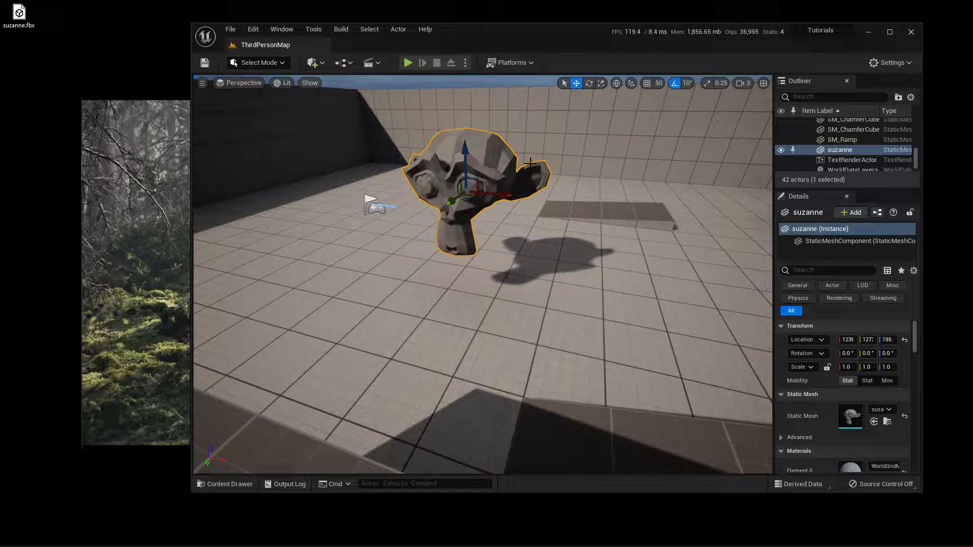
key(e)
drag(485, 210, 501, 191)
key(r)
mouse_move(466, 155)
mouse_down()
mouse_move(465, 167)
mouse_move(466, 144)
mouse_move(465, 168)
mouse_move(465, 151)
mouse_up()
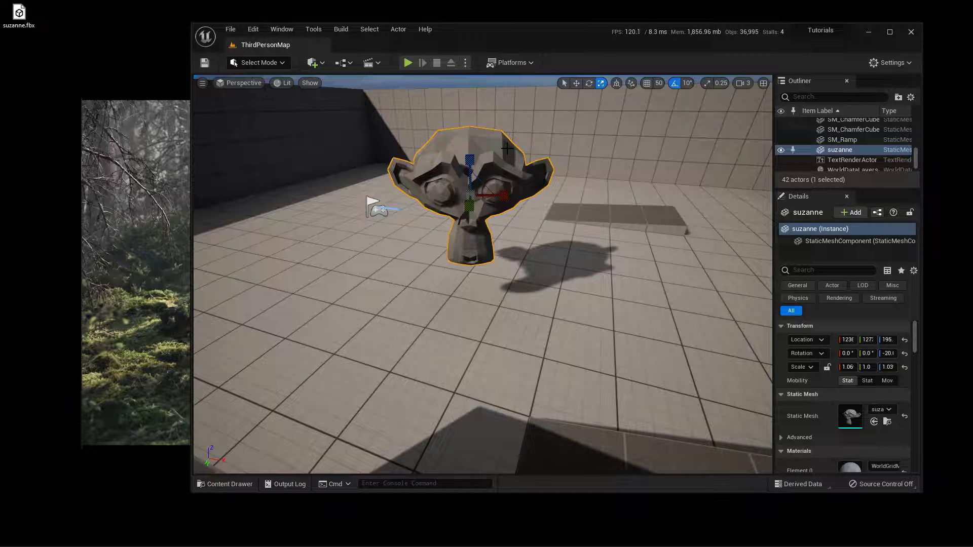
Play ThirdPersonMap in the editor to walk the character beside the placed Suzanne.
click(408, 62)
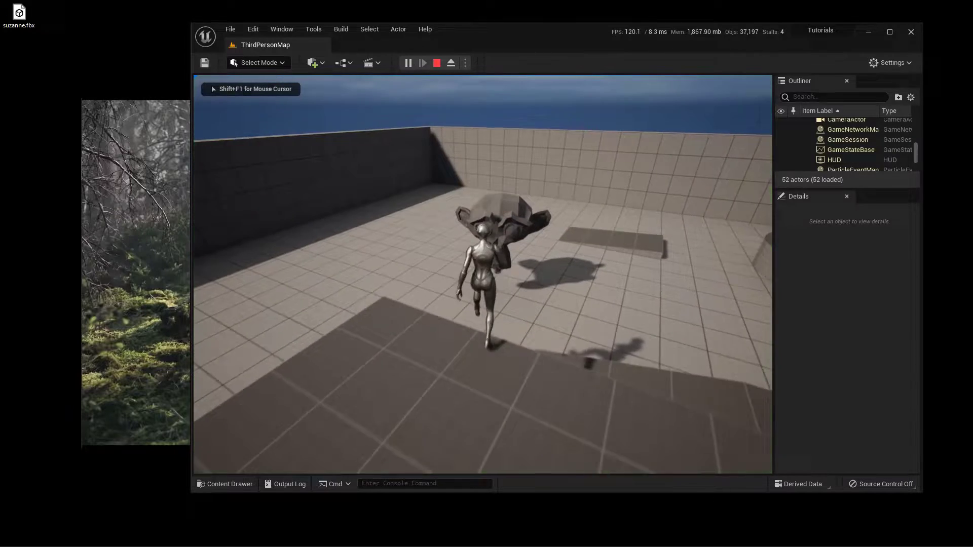